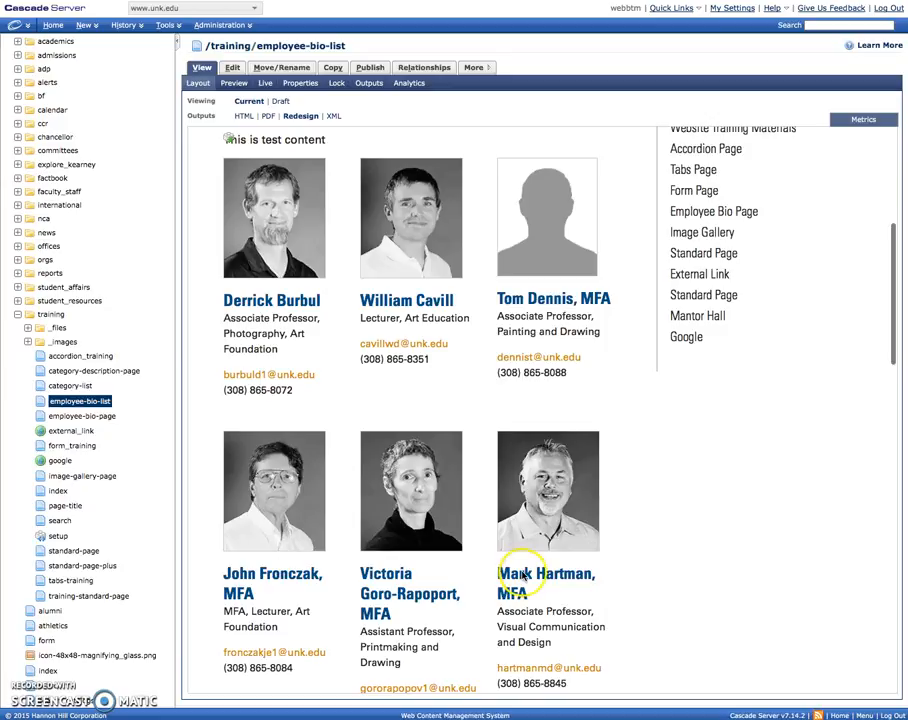
Look through the whole Employee Bios page, examining the staff photos, job titles and contact details
scroll(496, 572, up, 2)
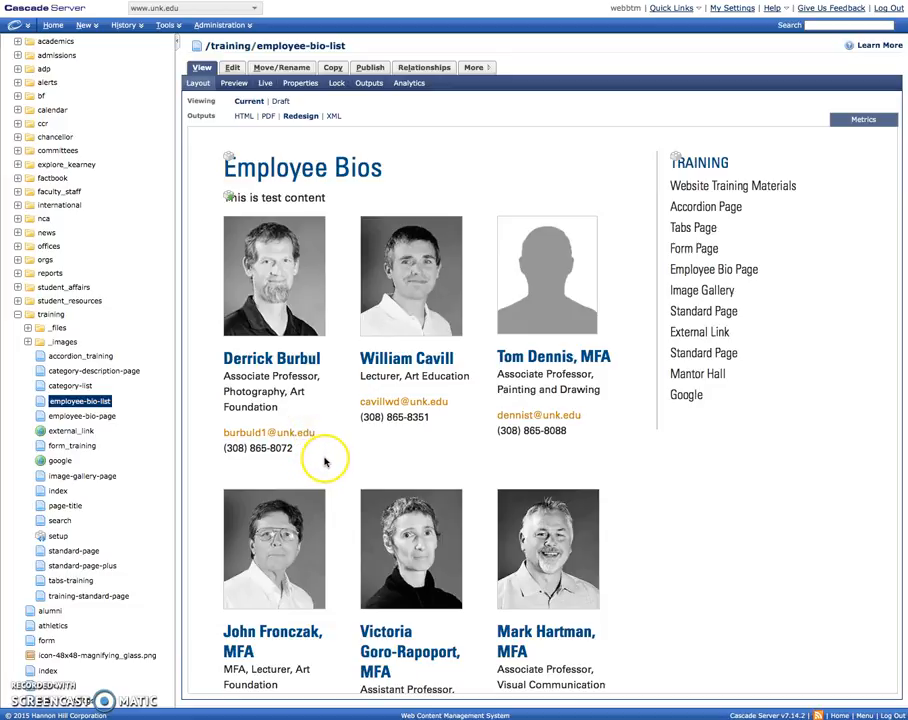
scroll(325, 461, down, 8)
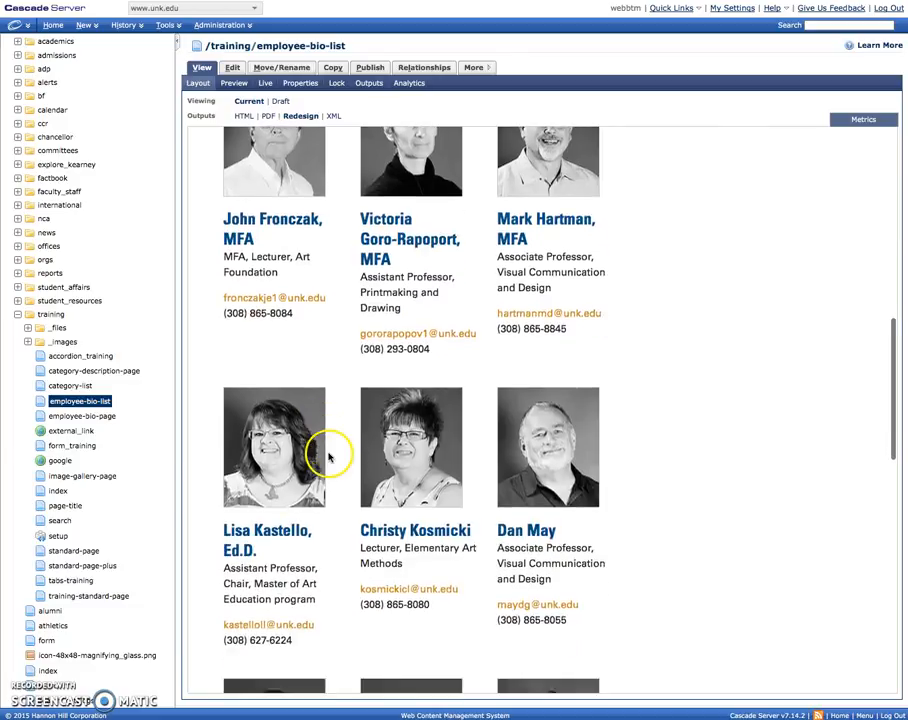
scroll(328, 458, up, 13)
scroll(600, 560, down, 4)
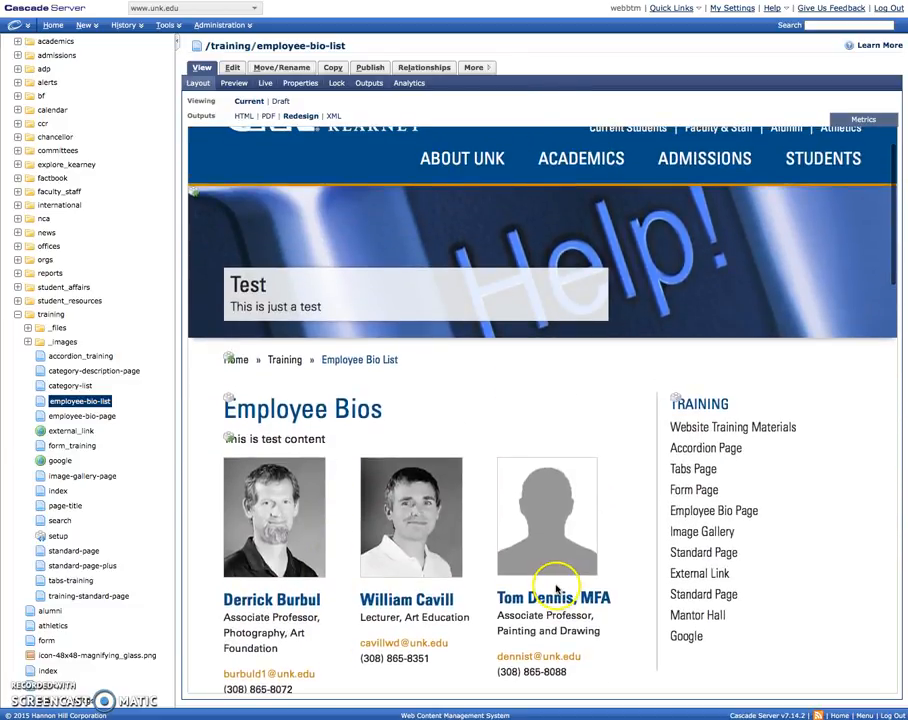
scroll(470, 470, down, 1)
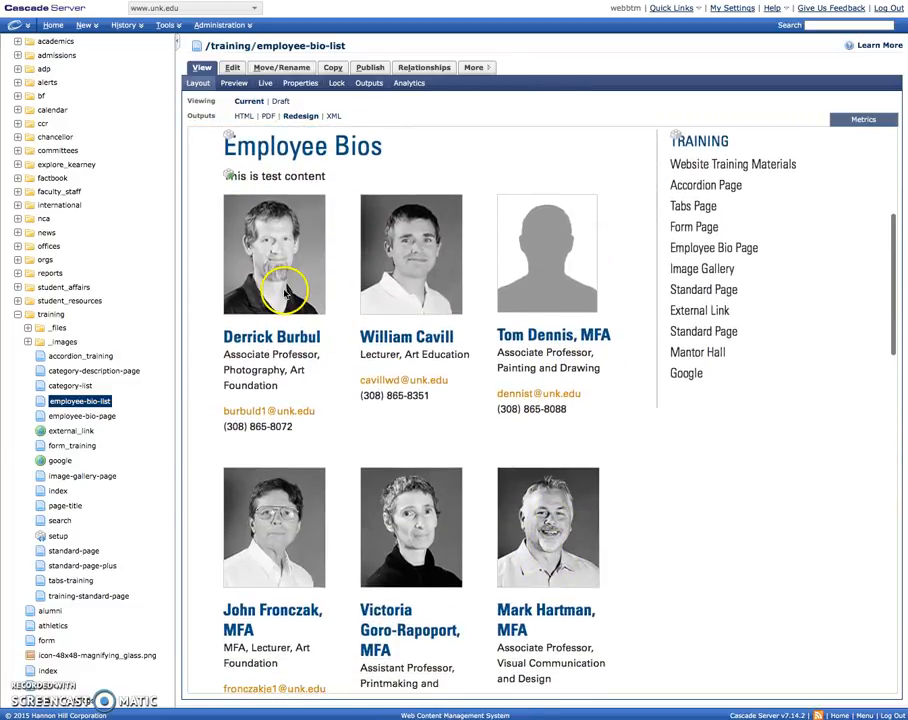
scroll(250, 295, down, 4)
scroll(292, 305, down, 9)
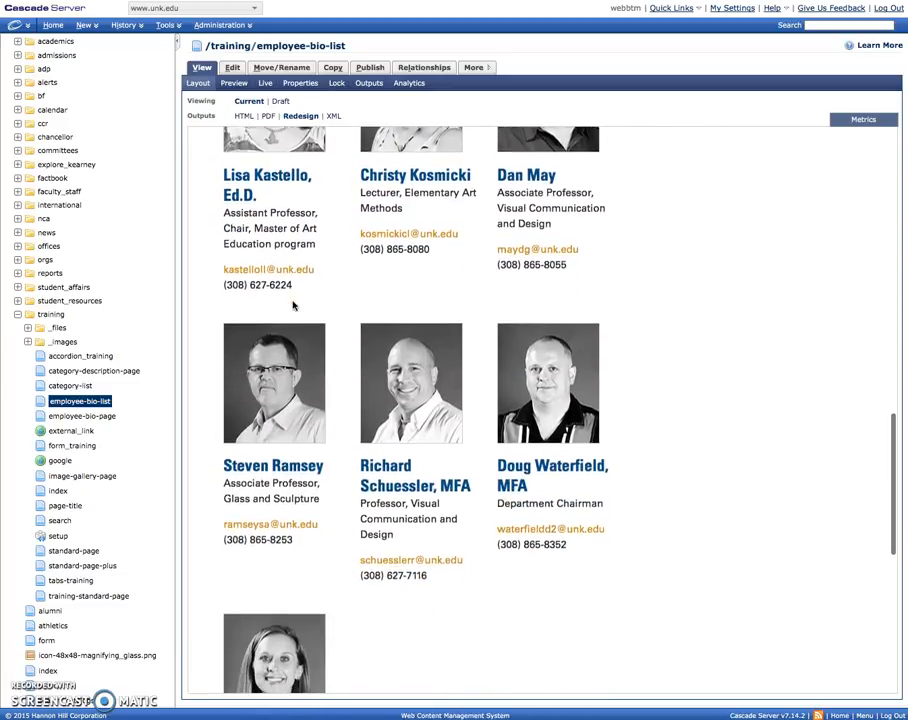
scroll(294, 306, down, 1)
scroll(296, 307, up, 15)
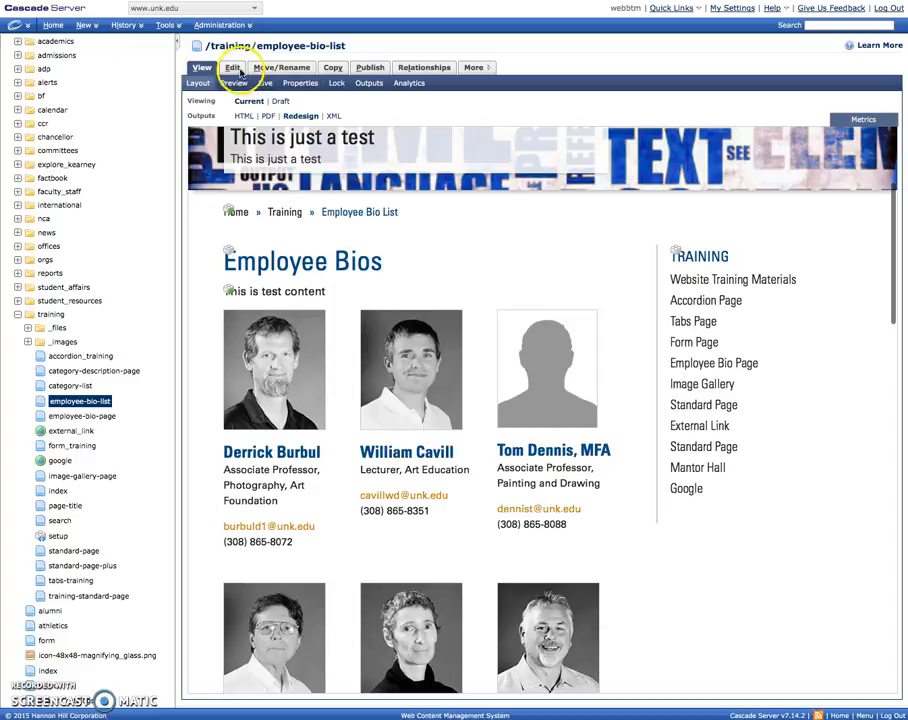
Open the employee-bio-list page for editing and set its list type to Manual only, with Automated disabled
click(233, 68)
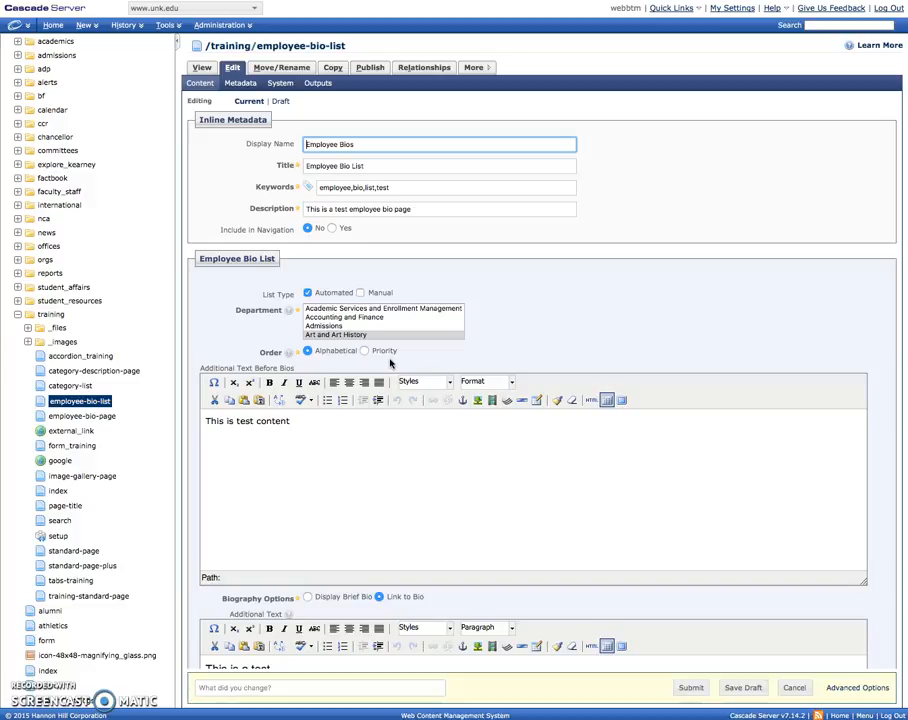
click(361, 293)
scroll(364, 298, down, 2)
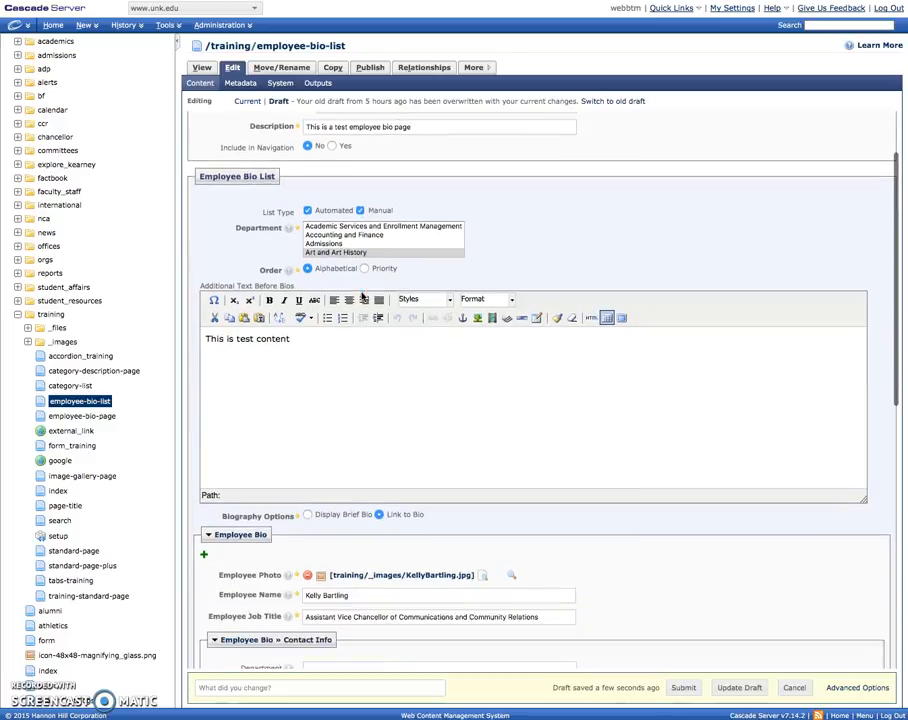
scroll(363, 290, up, 3)
click(308, 249)
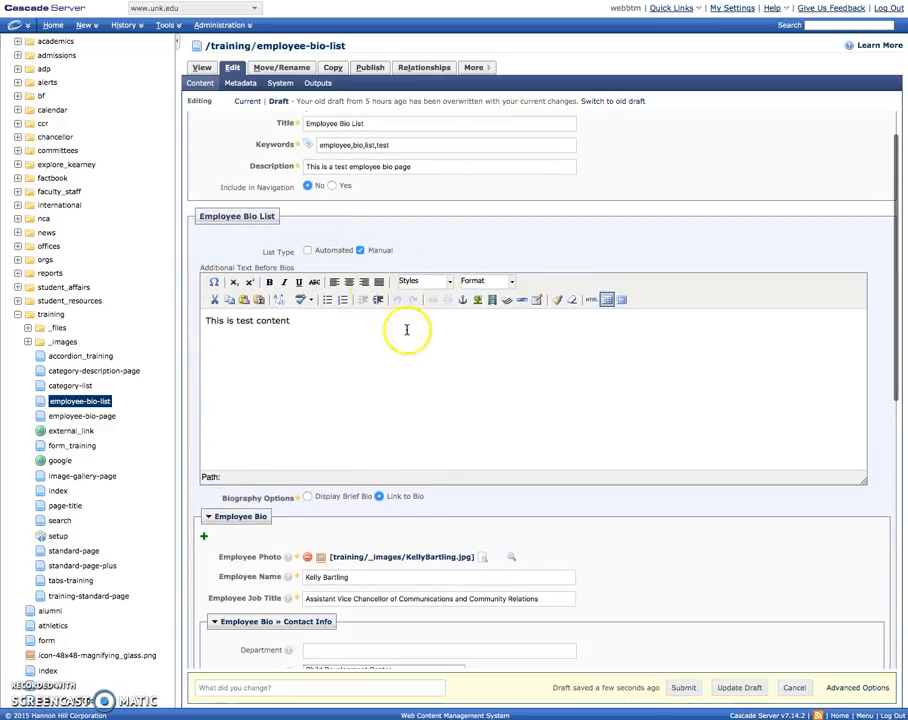
Examine the manual Employee Bio fields, including photo, job title, contact info and biography link, plus the Additional Text section
scroll(446, 421, down, 6)
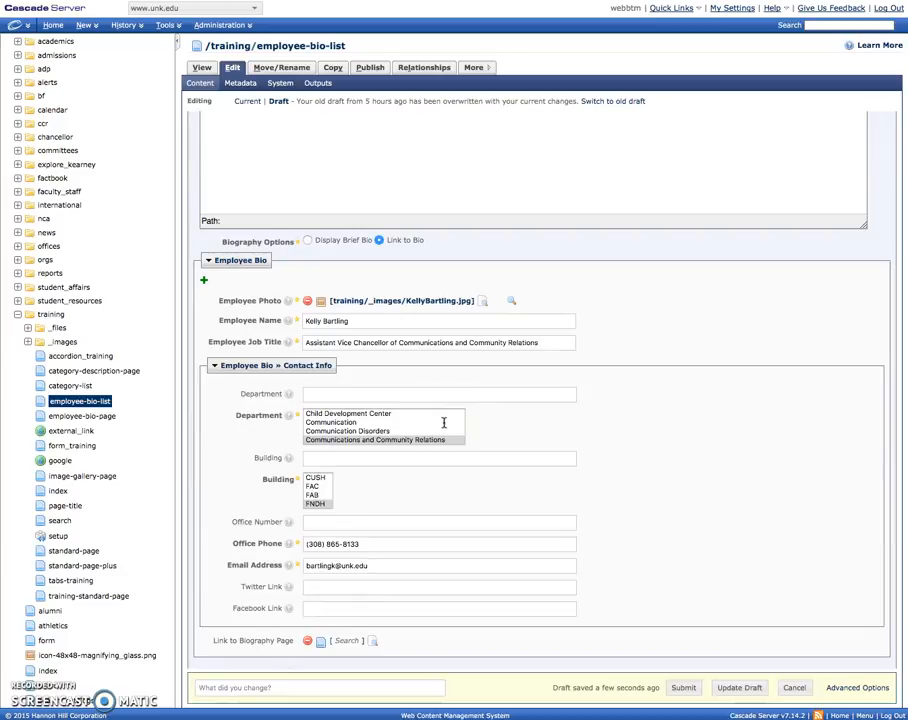
scroll(360, 355, up, 5)
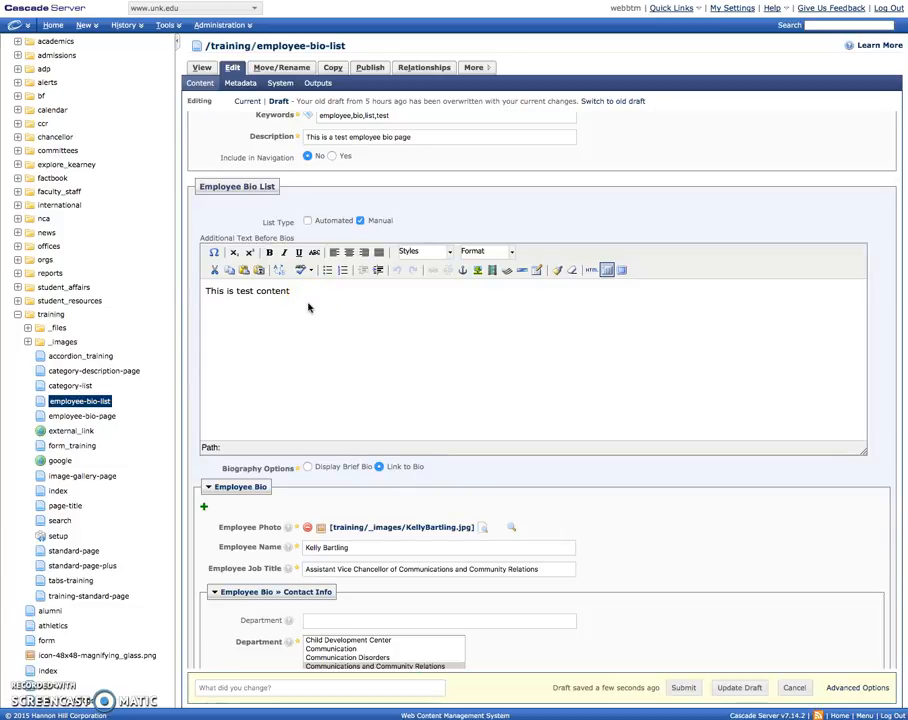
click(348, 527)
scroll(357, 525, down, 3)
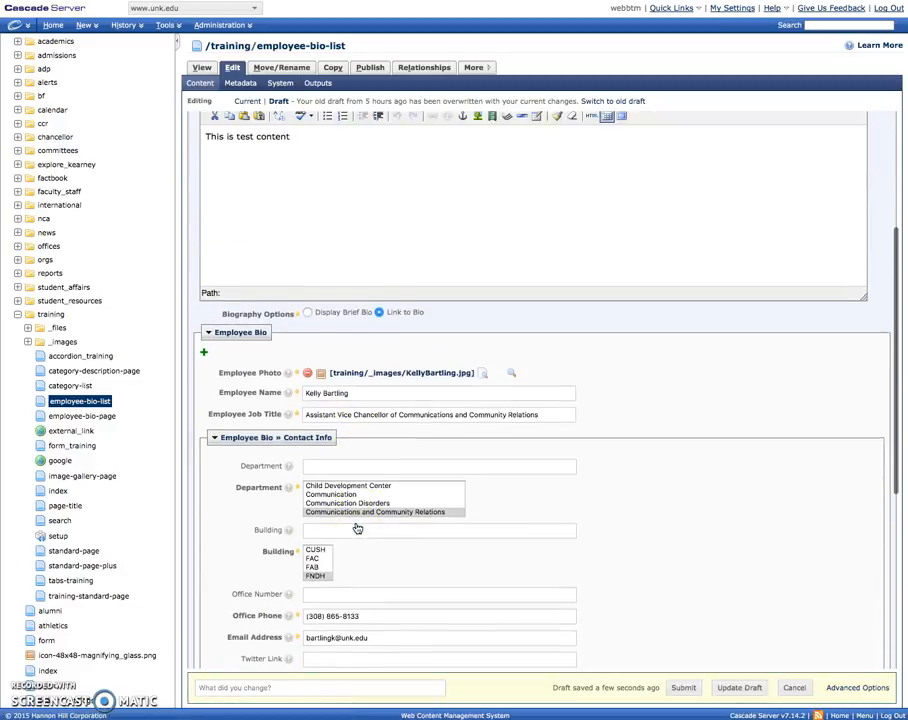
scroll(357, 527, down, 3)
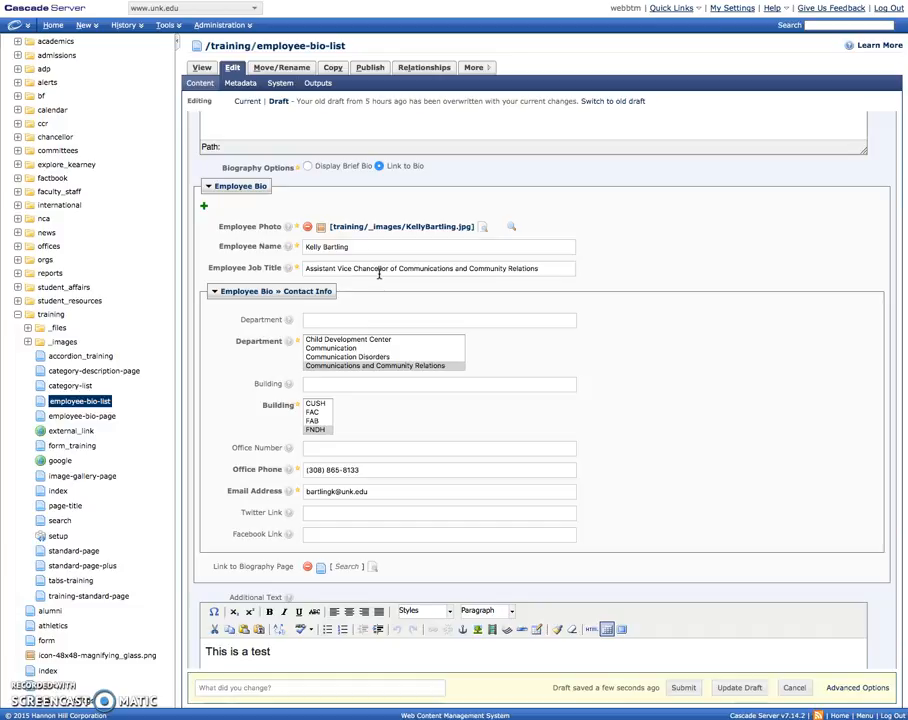
scroll(395, 562, down, 3)
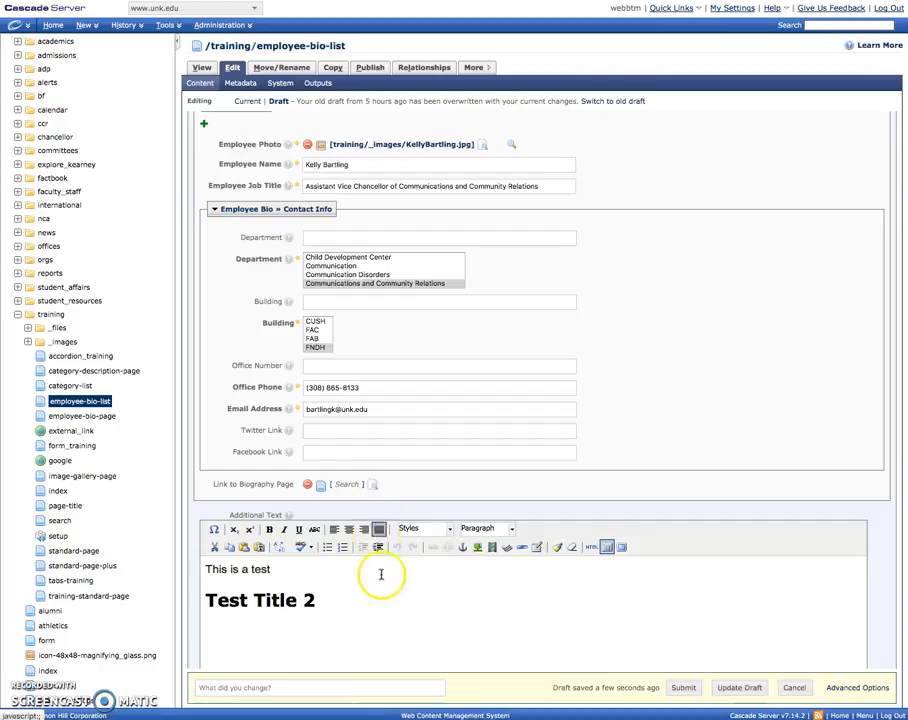
scroll(385, 588, down, 3)
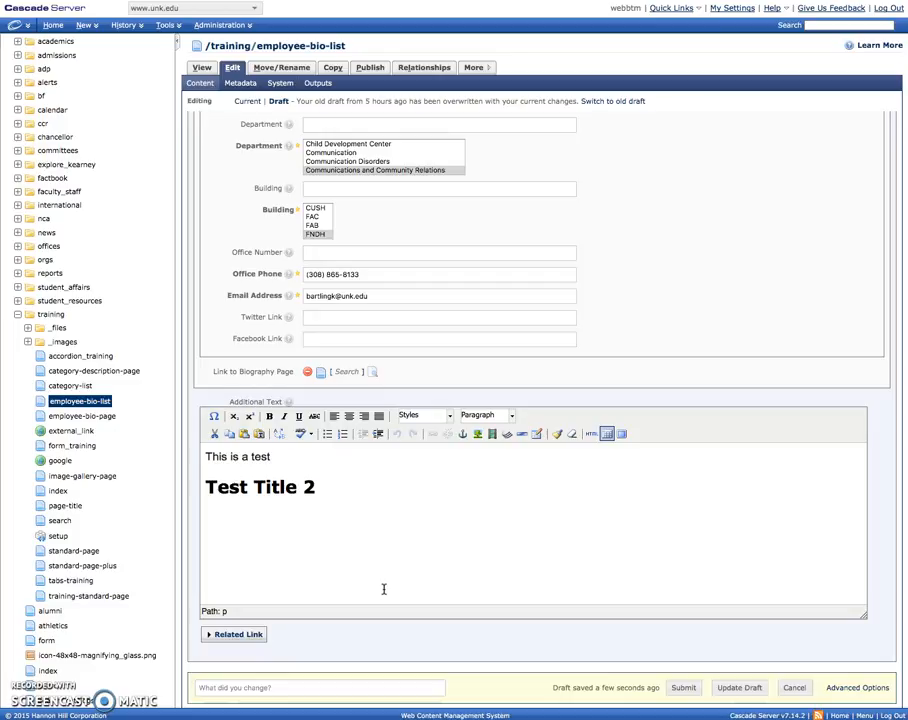
scroll(365, 592, up, 10)
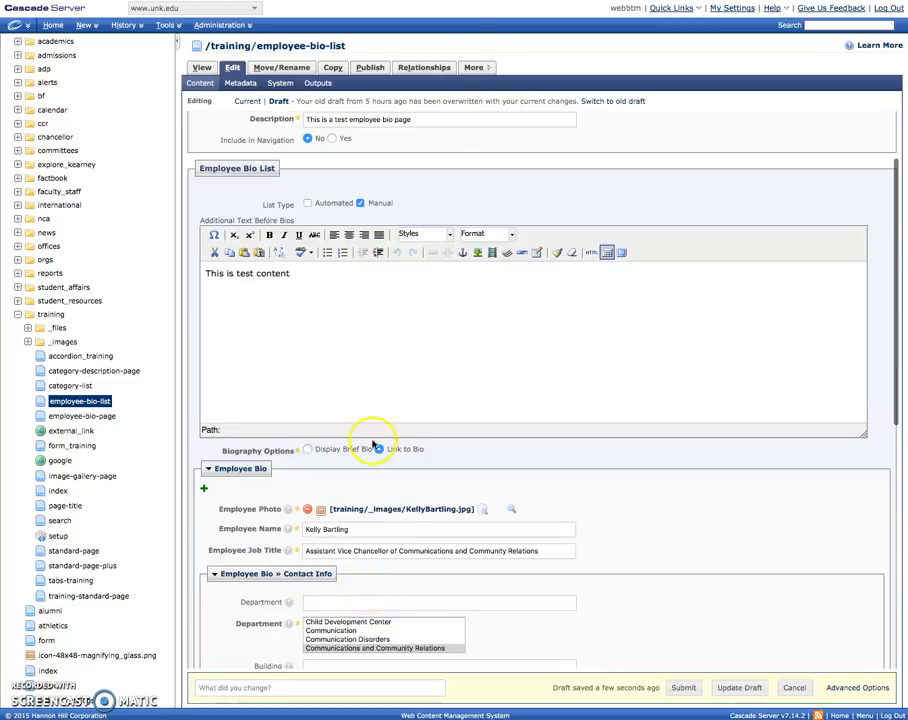
Enable the Automated list type alongside Manual, using the Art and Art History department
click(309, 203)
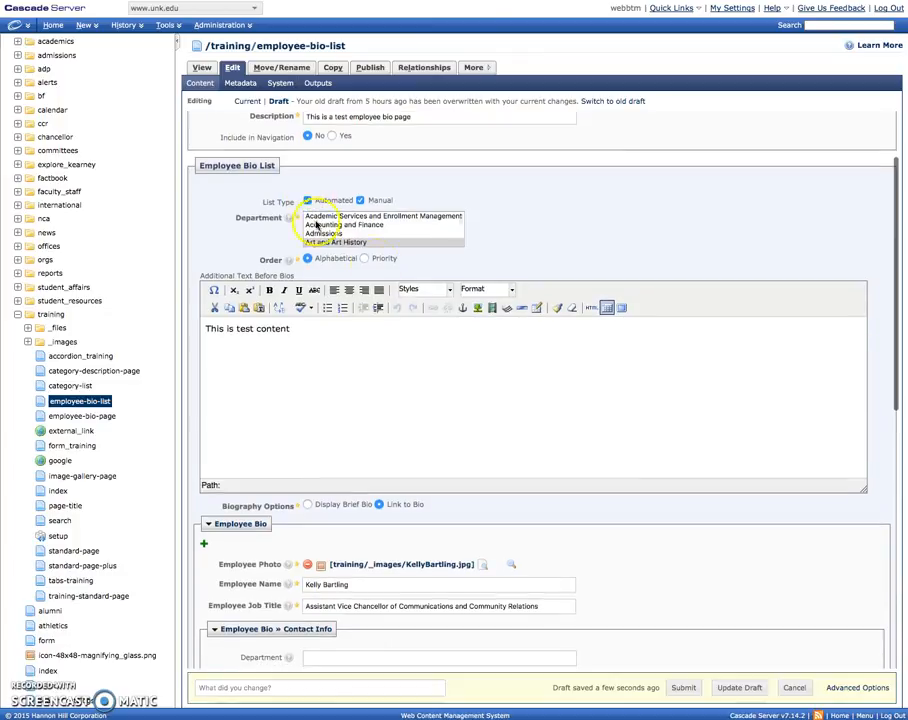
scroll(450, 357, down, 2)
scroll(450, 357, up, 2)
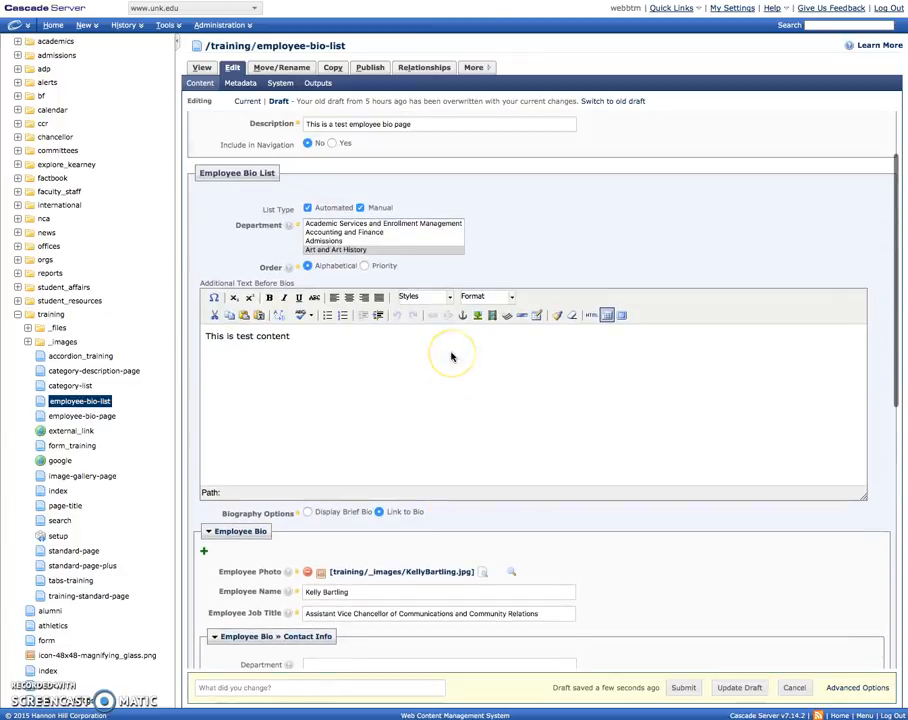
click(342, 248)
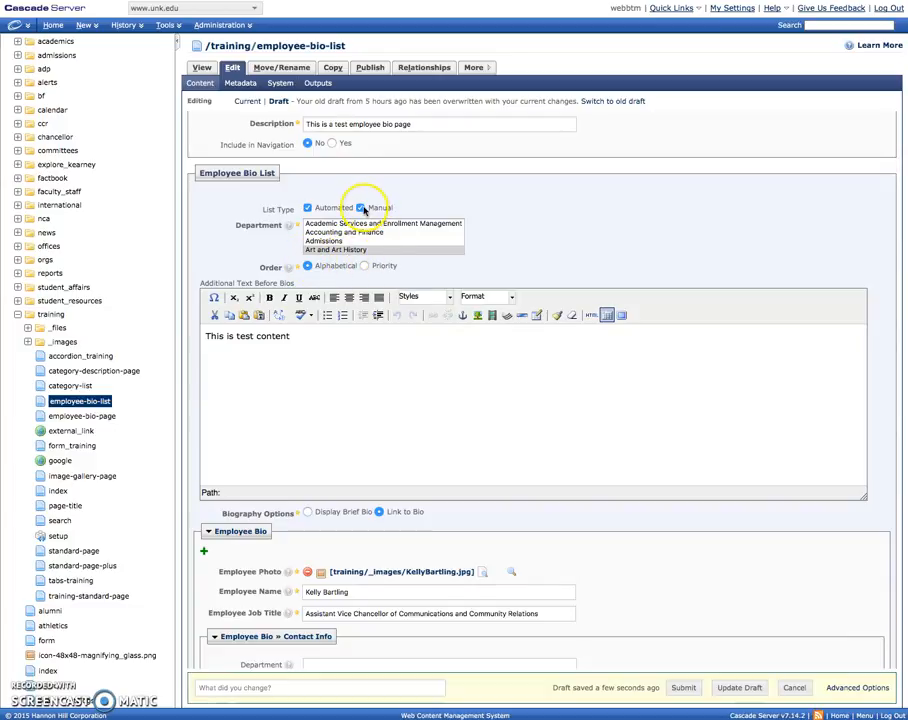
Review the manual Employee Bio entry and Additional Text, and submit the edited employee-bio-list page
scroll(432, 475, down, 5)
scroll(433, 490, down, 1)
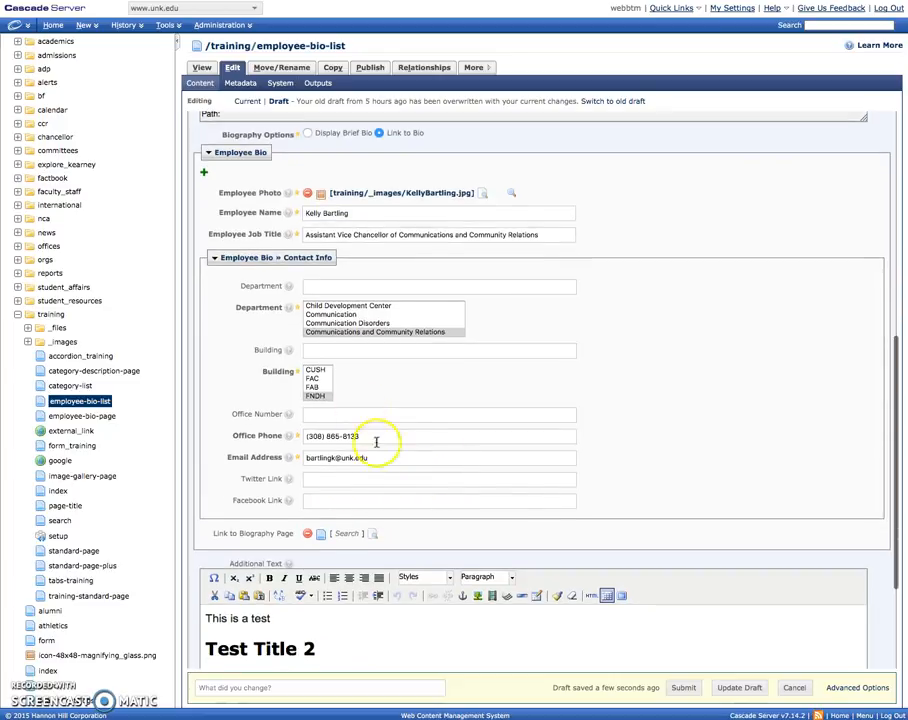
scroll(537, 565, down, 2)
scroll(536, 590, up, 8)
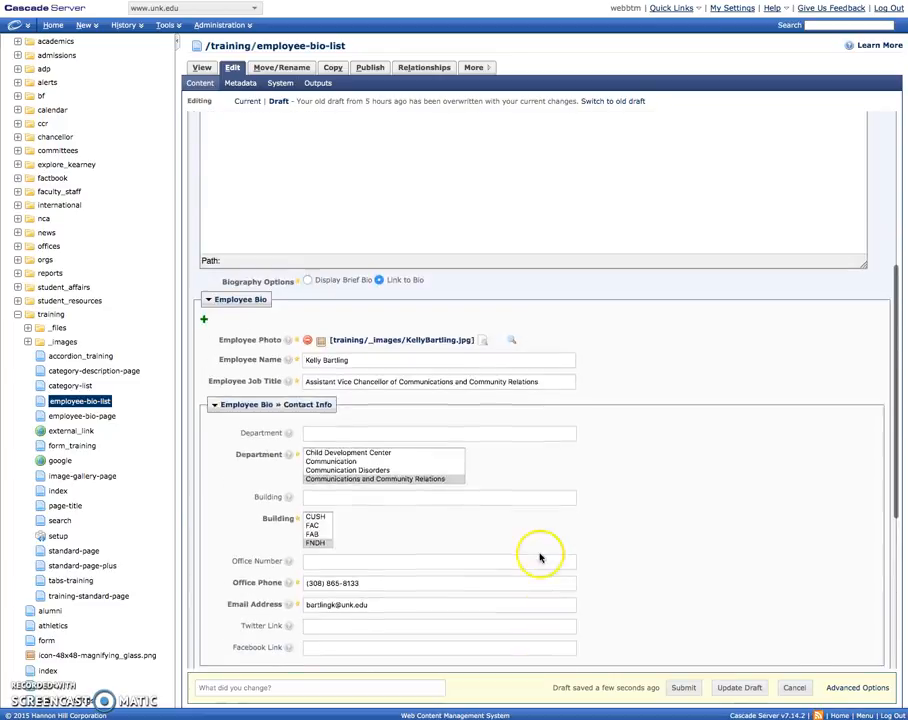
scroll(394, 458, down, 3)
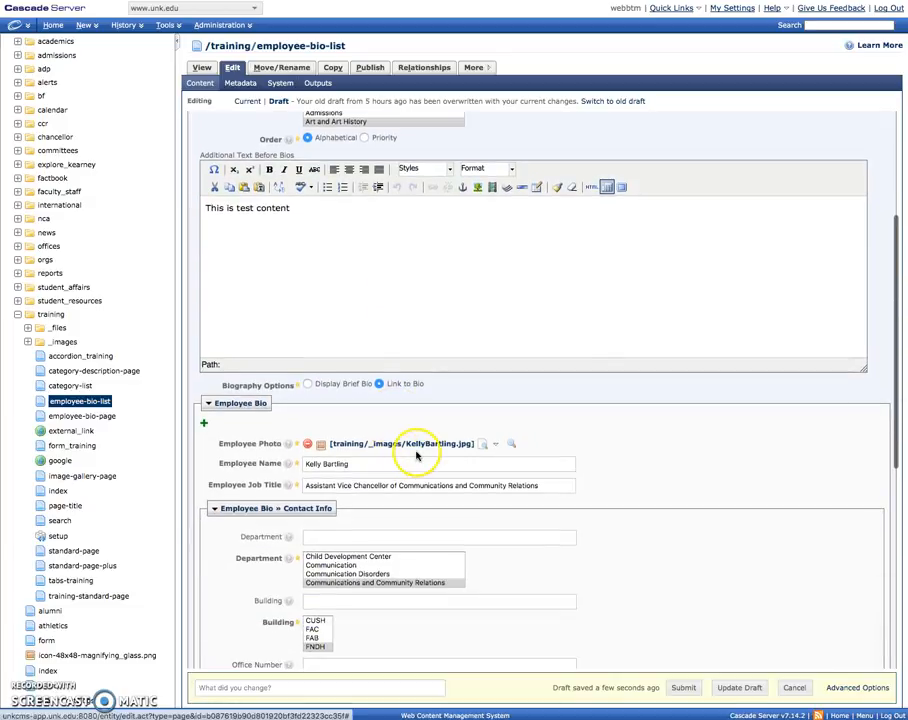
scroll(434, 464, down, 5)
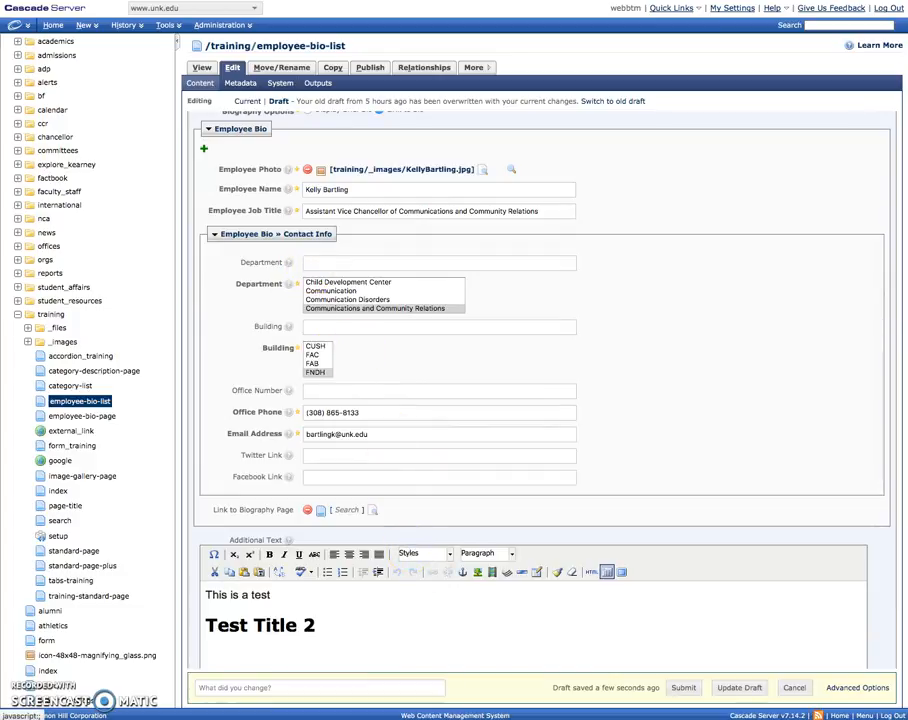
scroll(440, 620, down, 3)
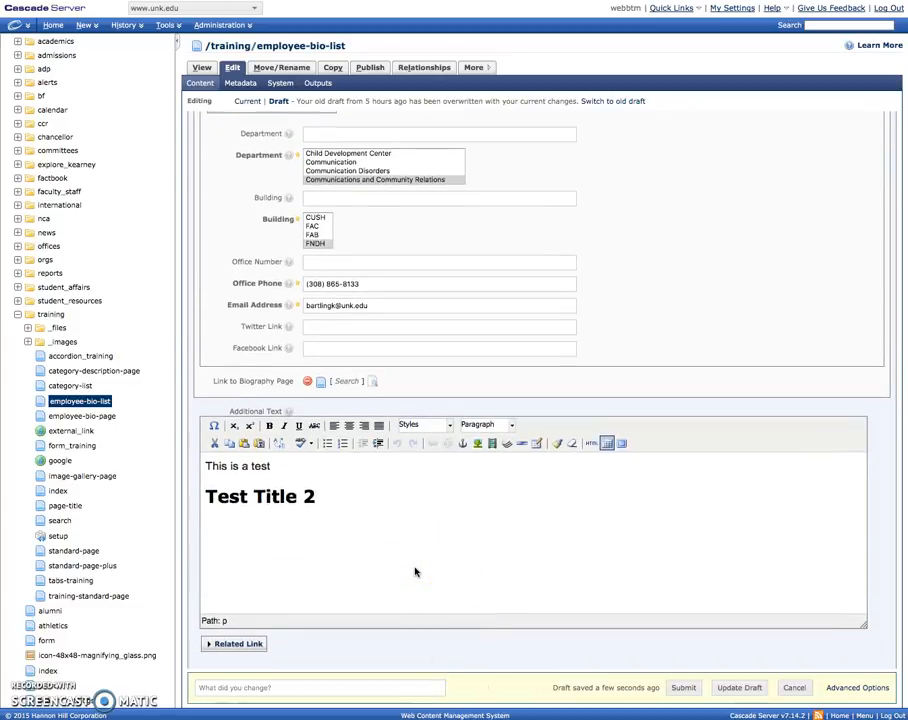
click(678, 690)
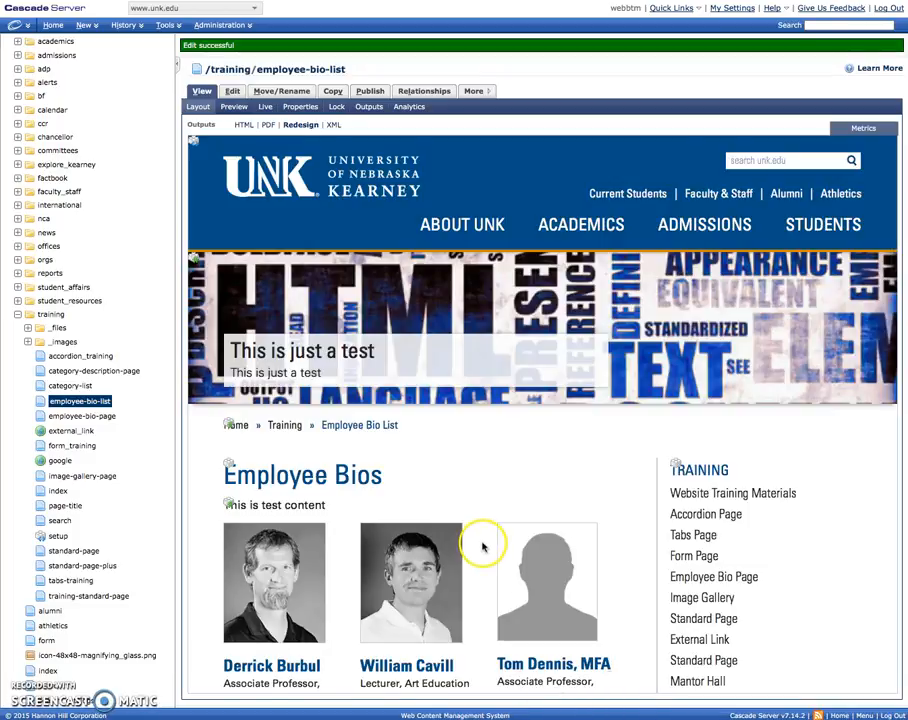
Examine the end of the saved bio list, where the manual employee entry follows the automated ones
scroll(482, 545, down, 3)
scroll(482, 545, down, 12)
scroll(482, 545, down, 8)
click(462, 522)
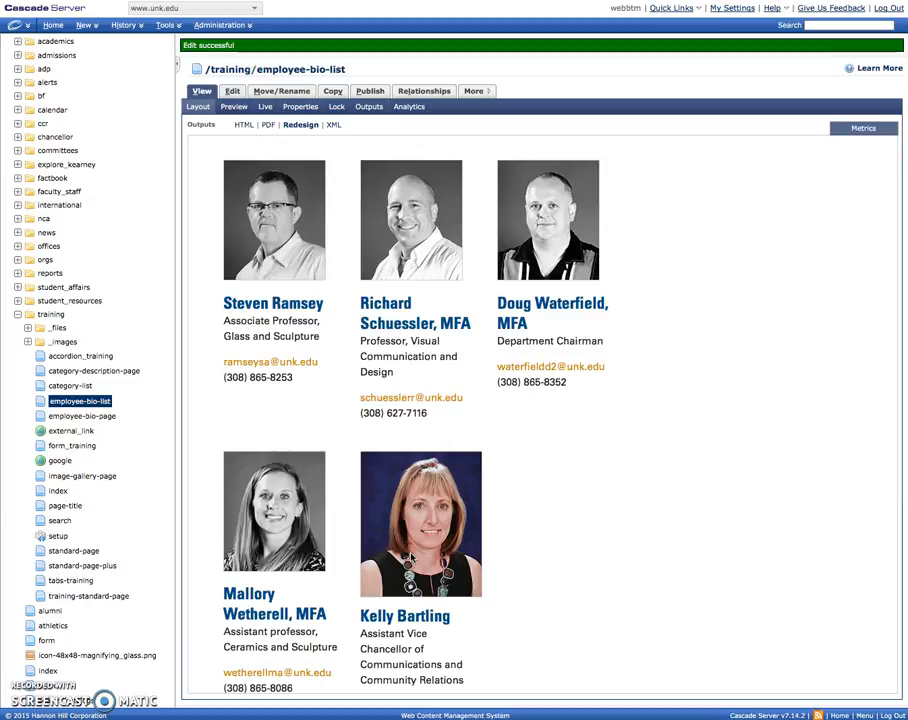
click(359, 590)
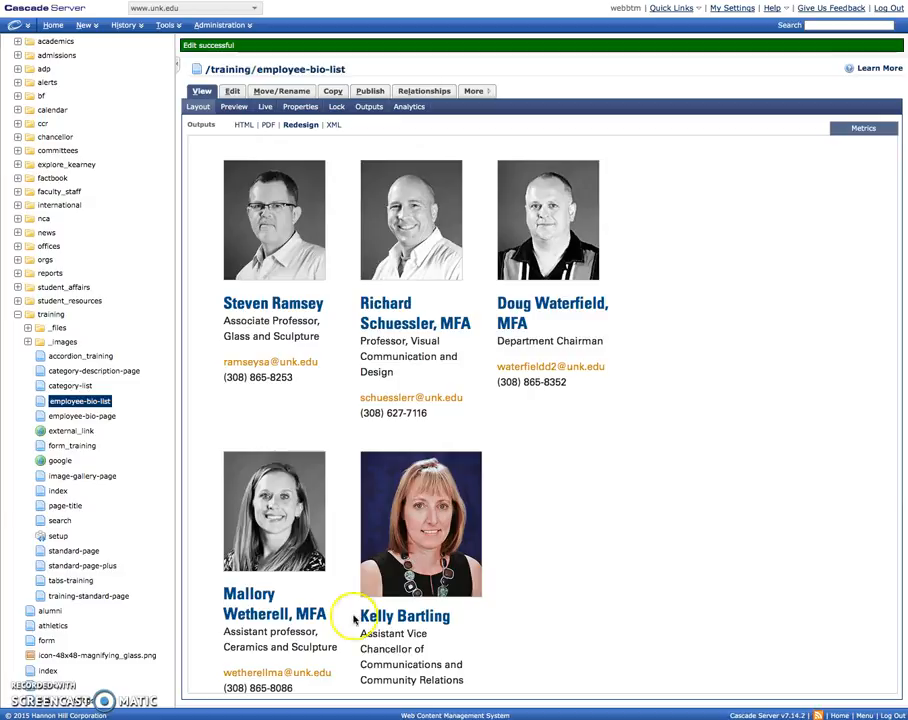